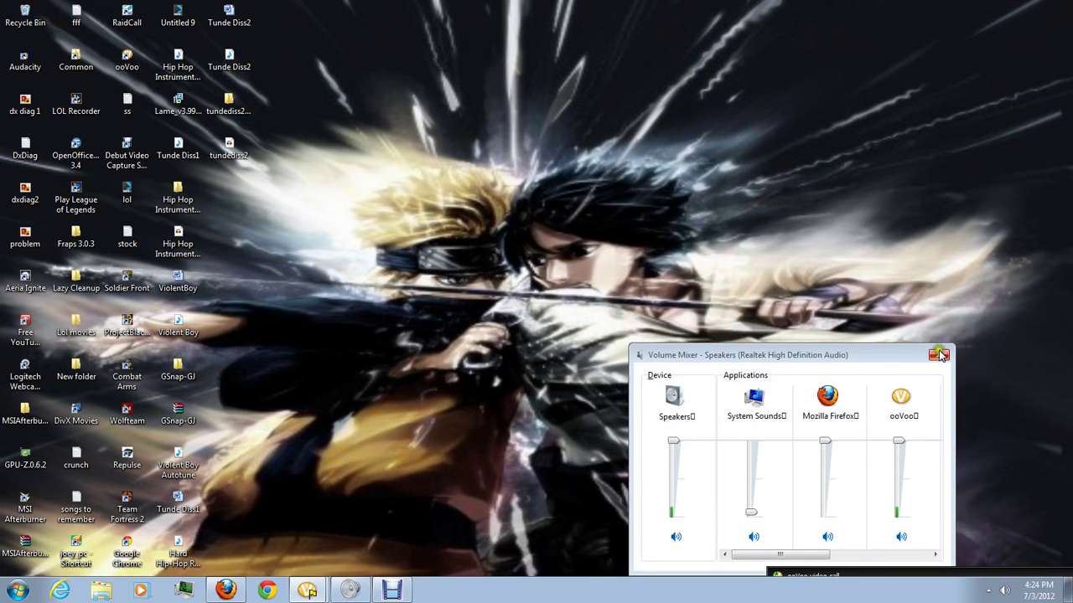
# - Close the Volume Mixer and launch Audacity from the desktop shortcut
pyautogui.click(938, 355)
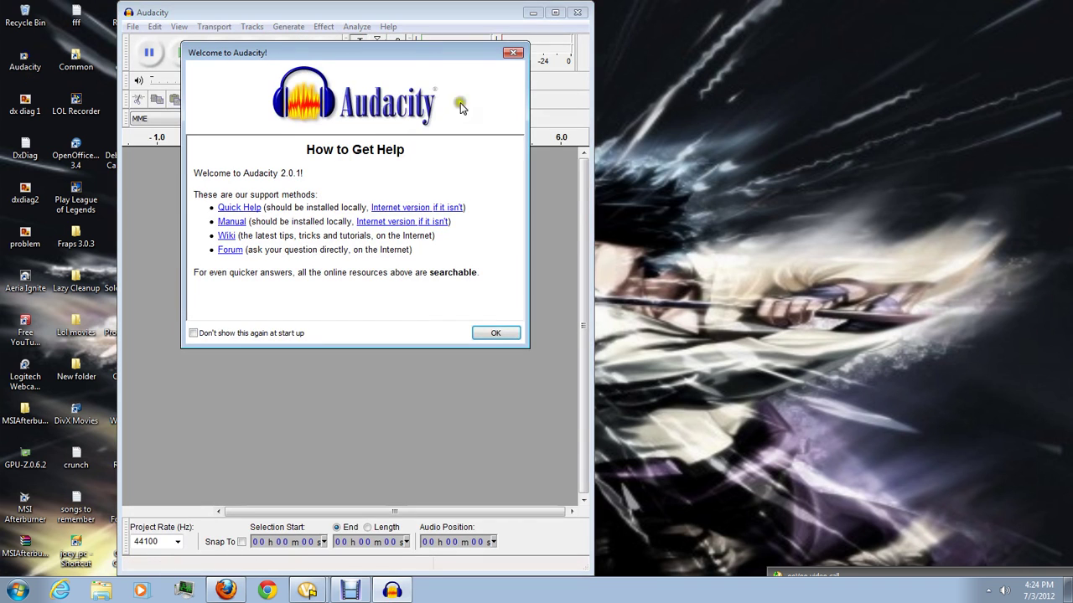
# - Drag the Hip Hop Instrumental Violent Boy MP3 from the desktop into the Audacity track area
pyautogui.click(519, 55)
pyautogui.moveTo(428, 16); pyautogui.dragTo(688, 39)
pyautogui.click(180, 69)
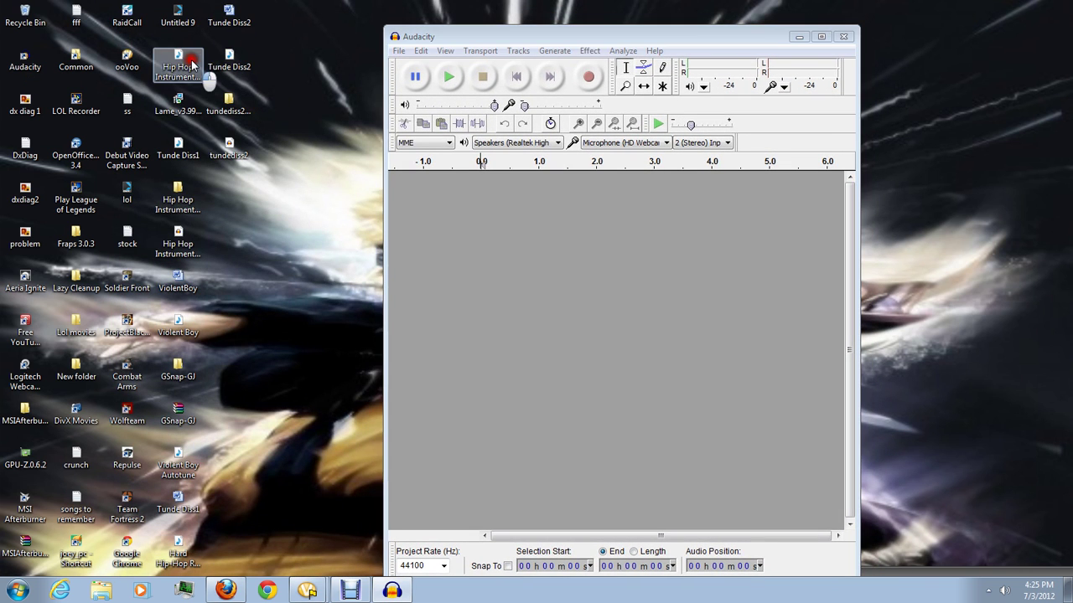
pyautogui.moveTo(171, 65); pyautogui.dragTo(179, 98)
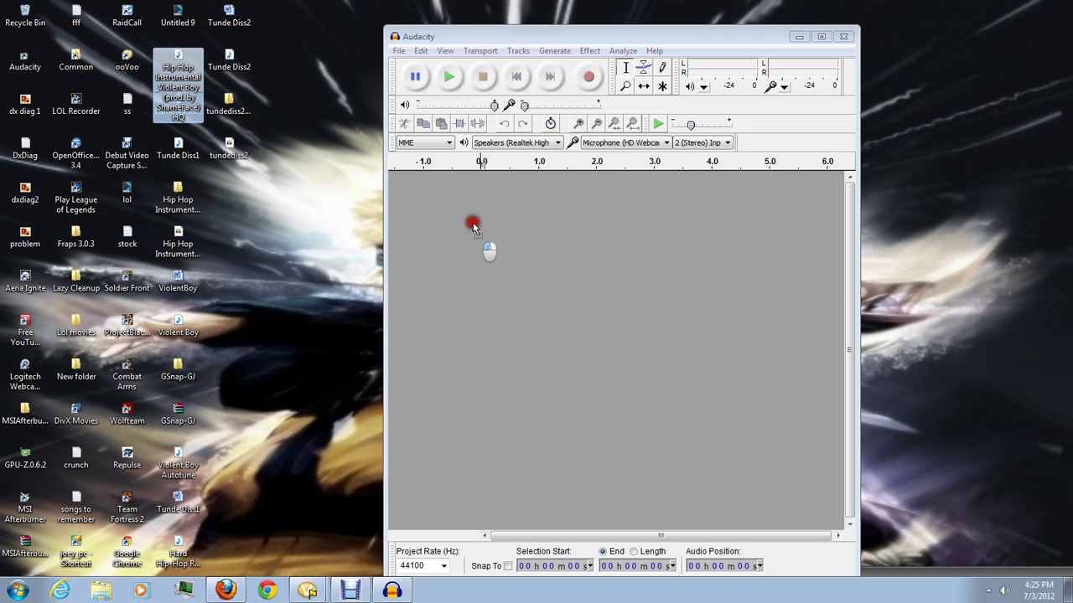
pyautogui.moveTo(178, 98); pyautogui.dragTo(471, 216)
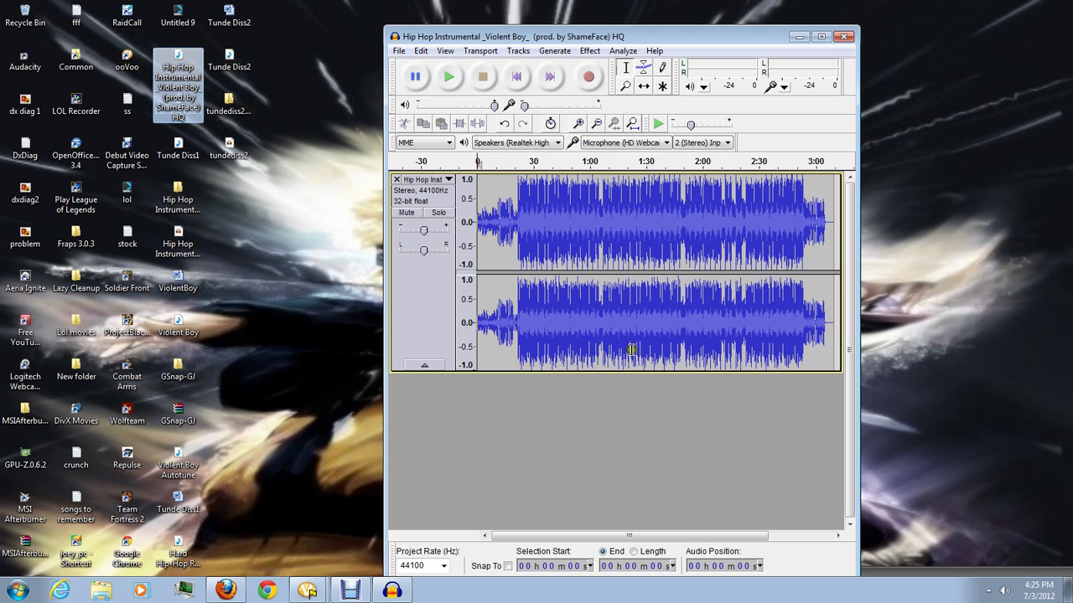
# - Preview the beat, record a short second stereo track beneath it, and bring up the effects list
pyautogui.click(449, 77)
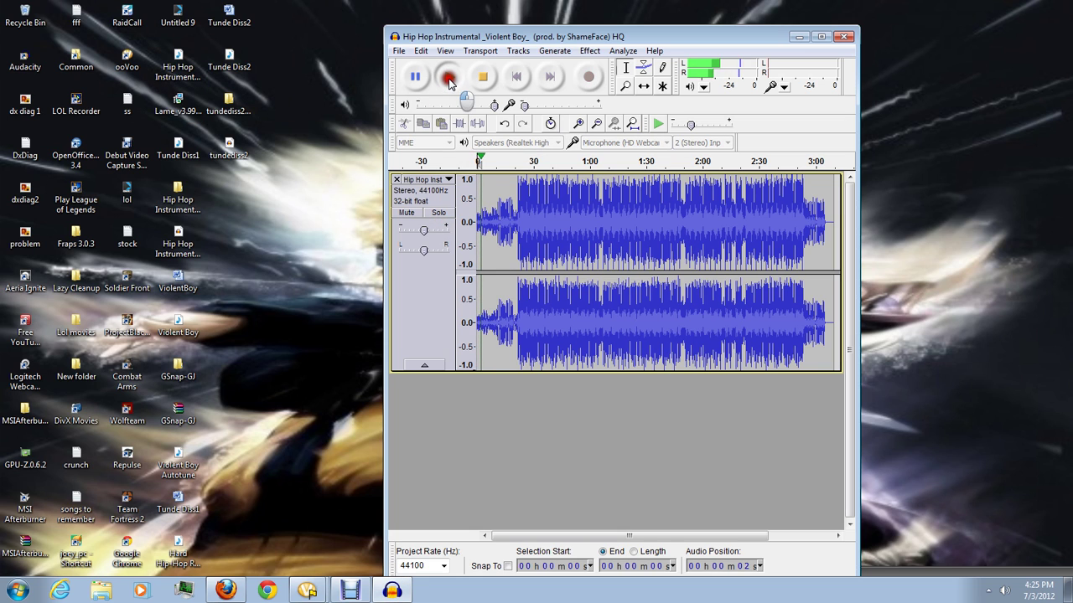
pyautogui.click(486, 78)
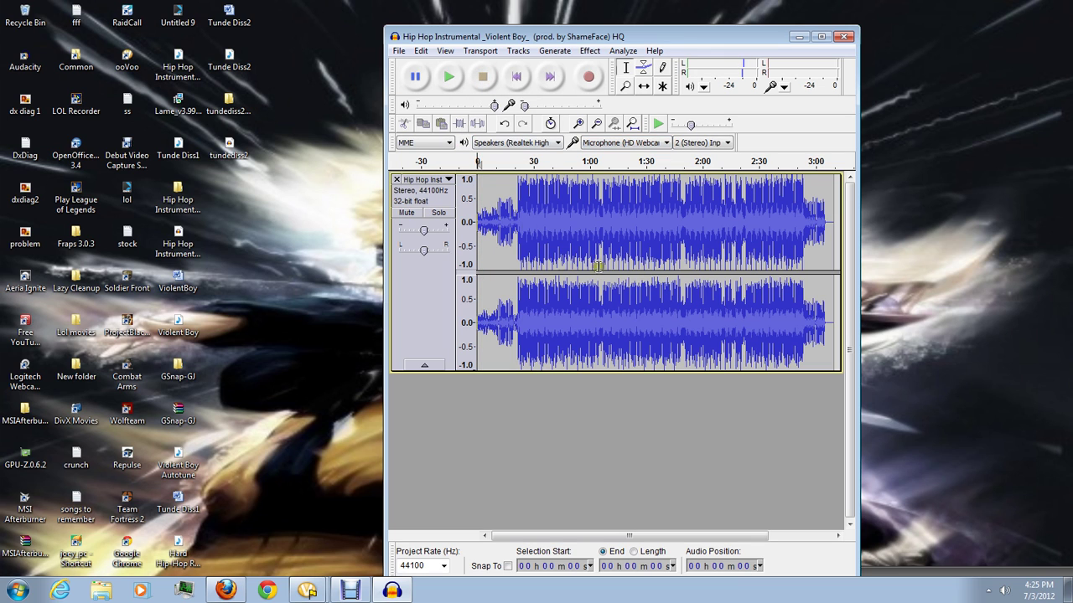
pyautogui.click(584, 78)
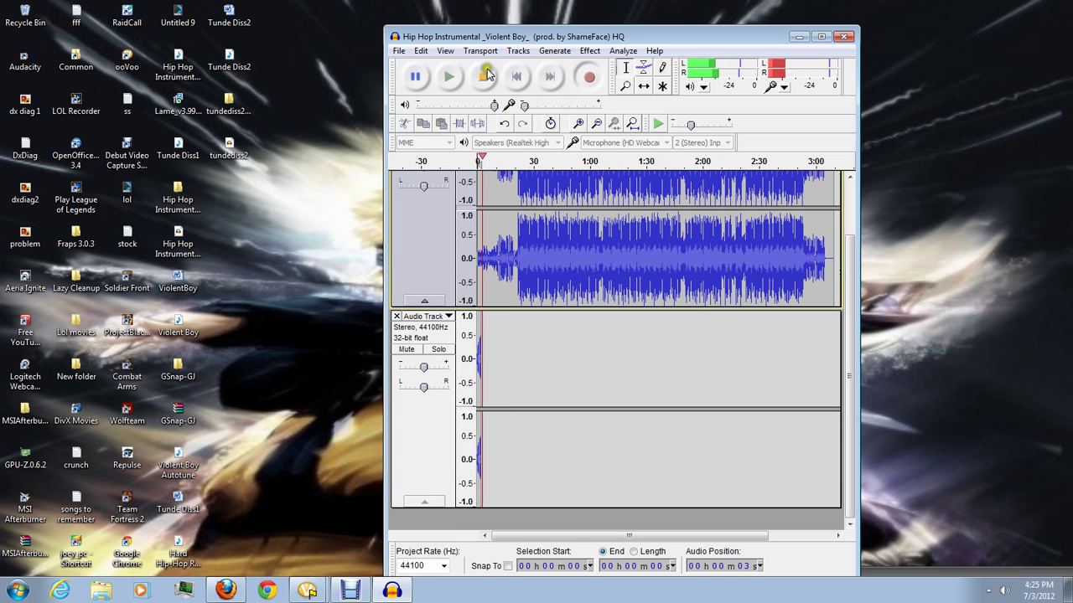
pyautogui.click(486, 76)
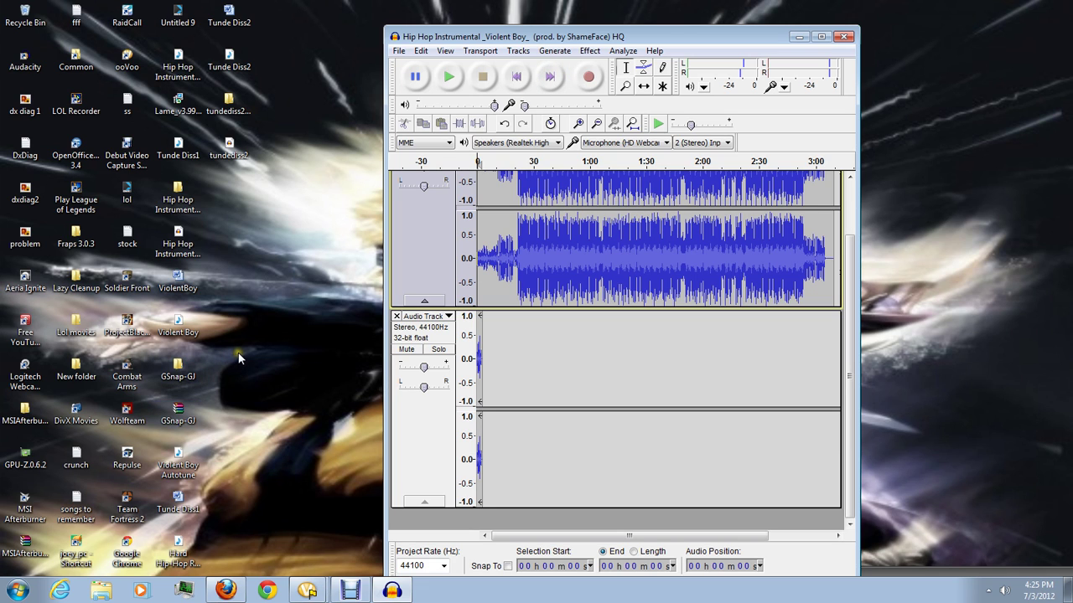
pyautogui.click(177, 419)
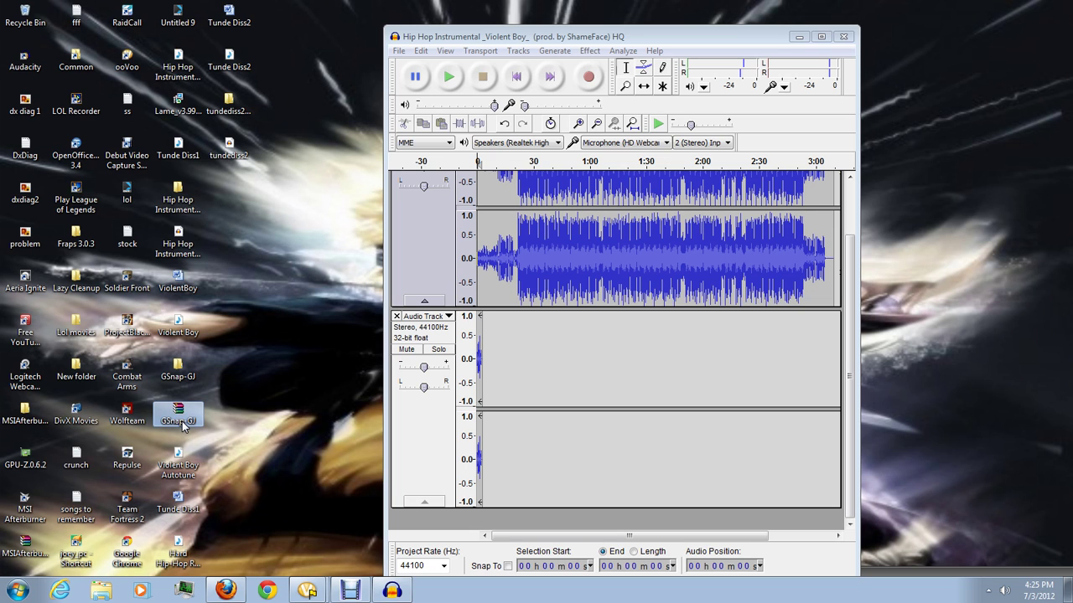
pyautogui.click(589, 50)
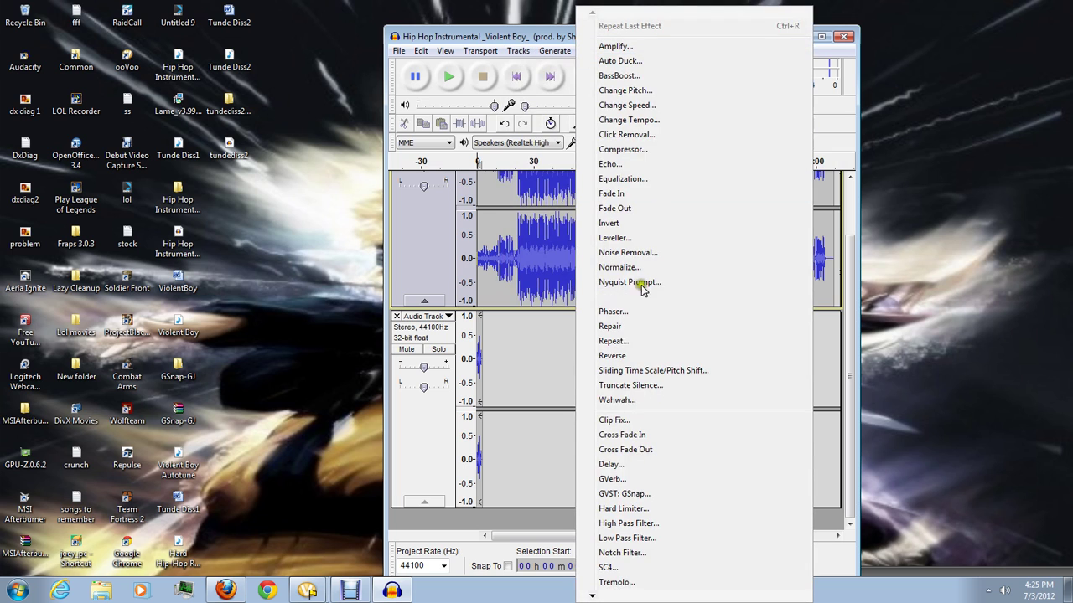
# - Run GSnap on the recording with a loaded preset, A# pentatonic scale and 150-cent threshold
pyautogui.click(630, 496)
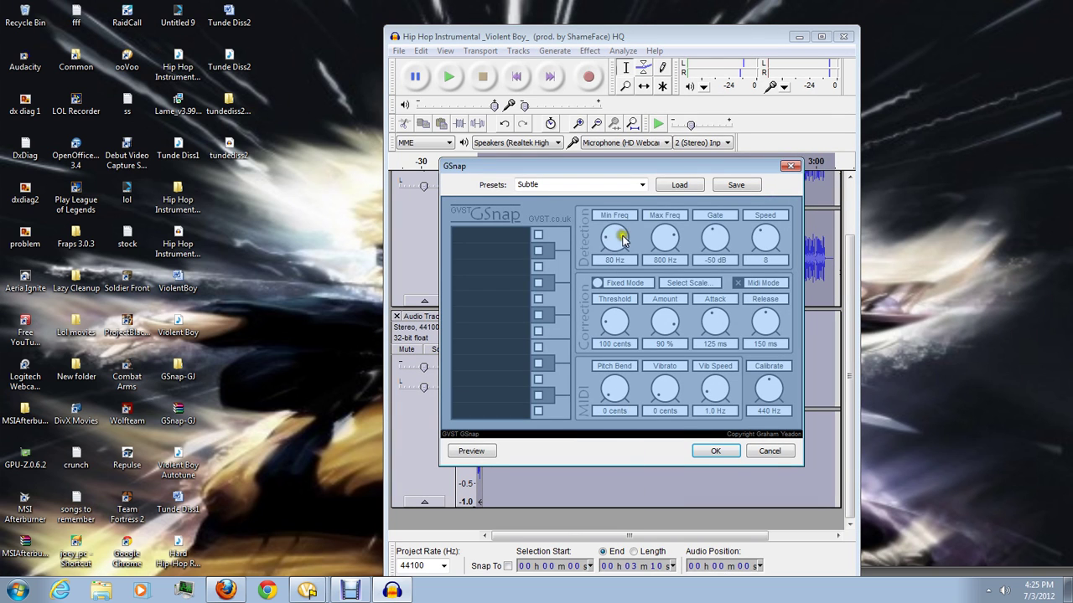
pyautogui.click(683, 185)
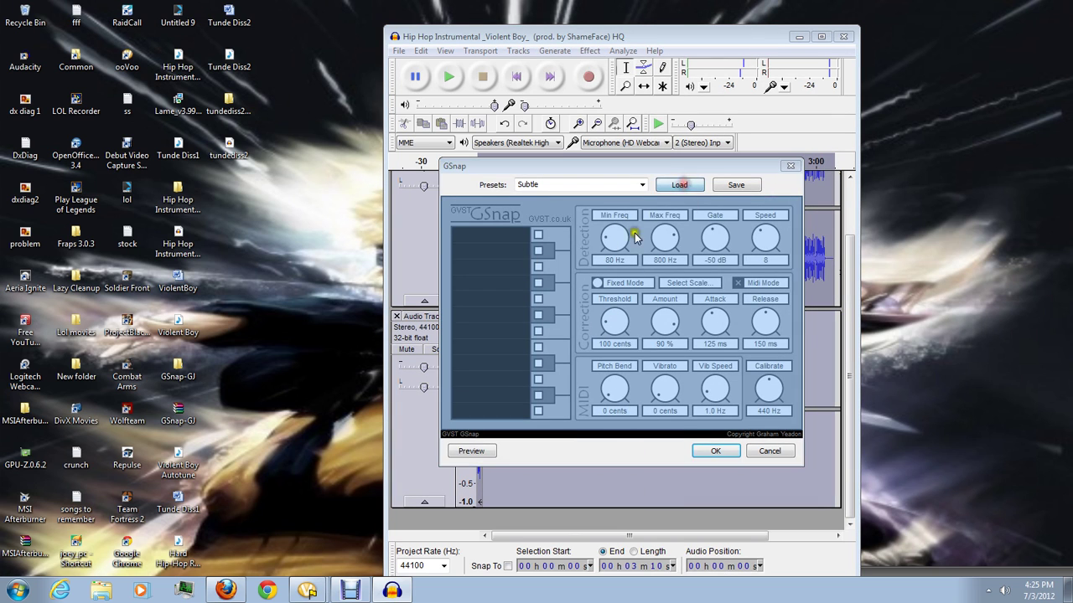
pyautogui.doubleClick(490, 251)
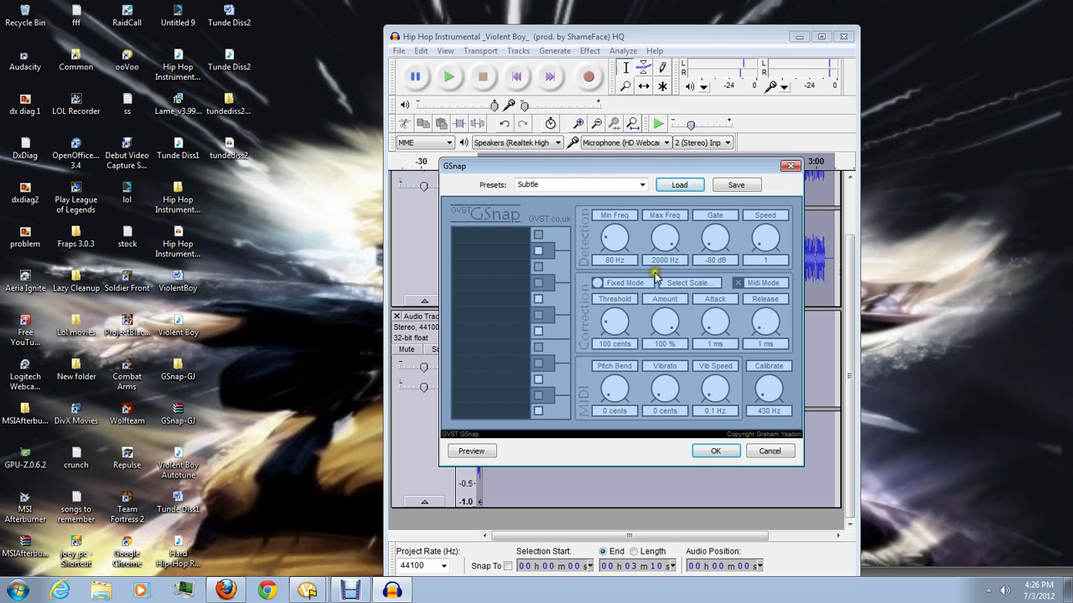
pyautogui.click(679, 286)
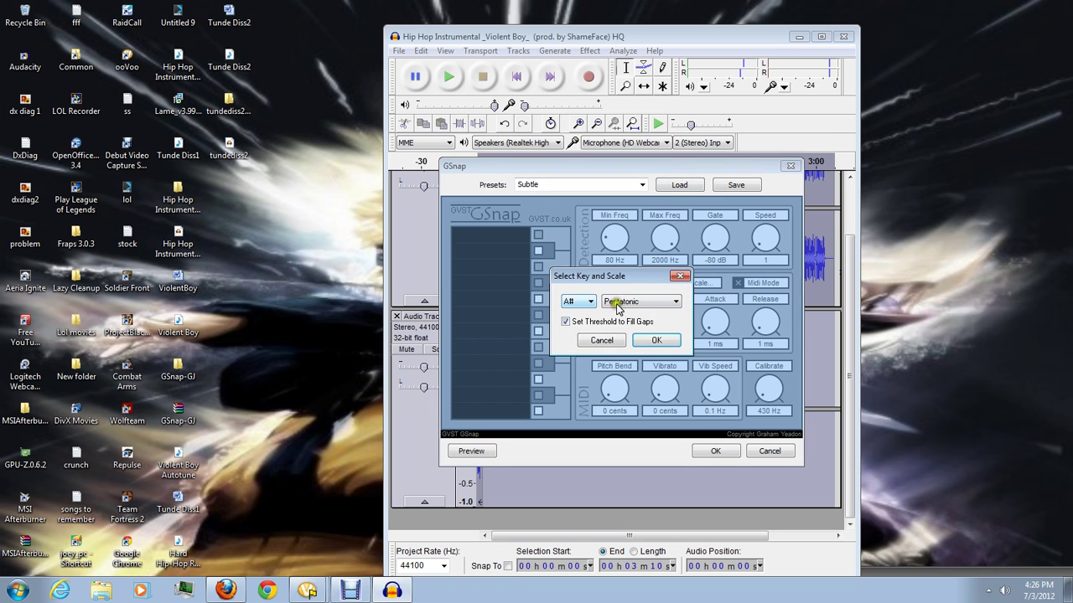
pyautogui.click(658, 341)
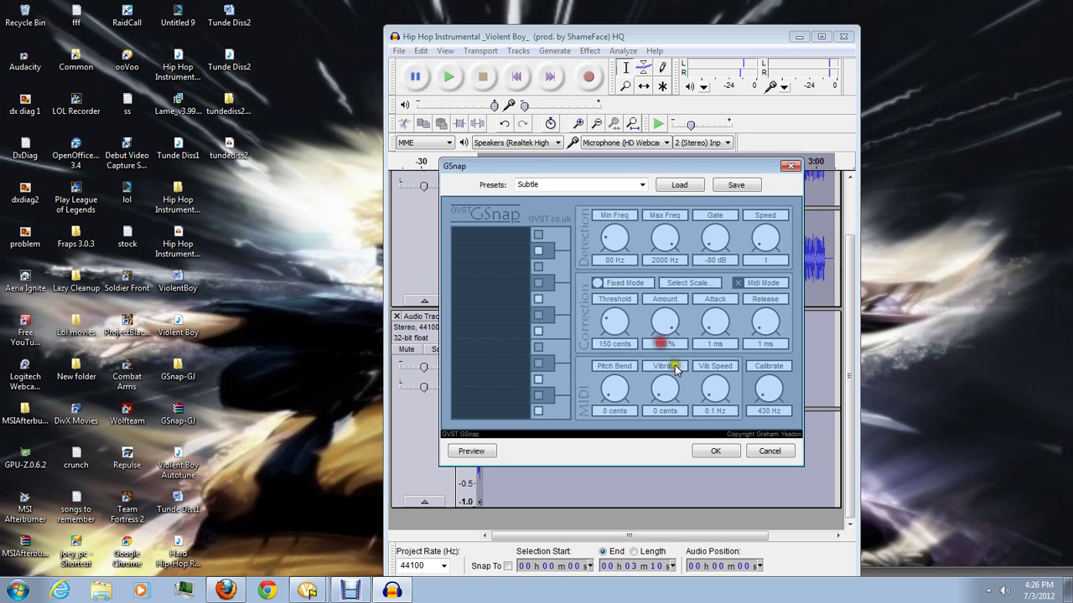
pyautogui.click(727, 450)
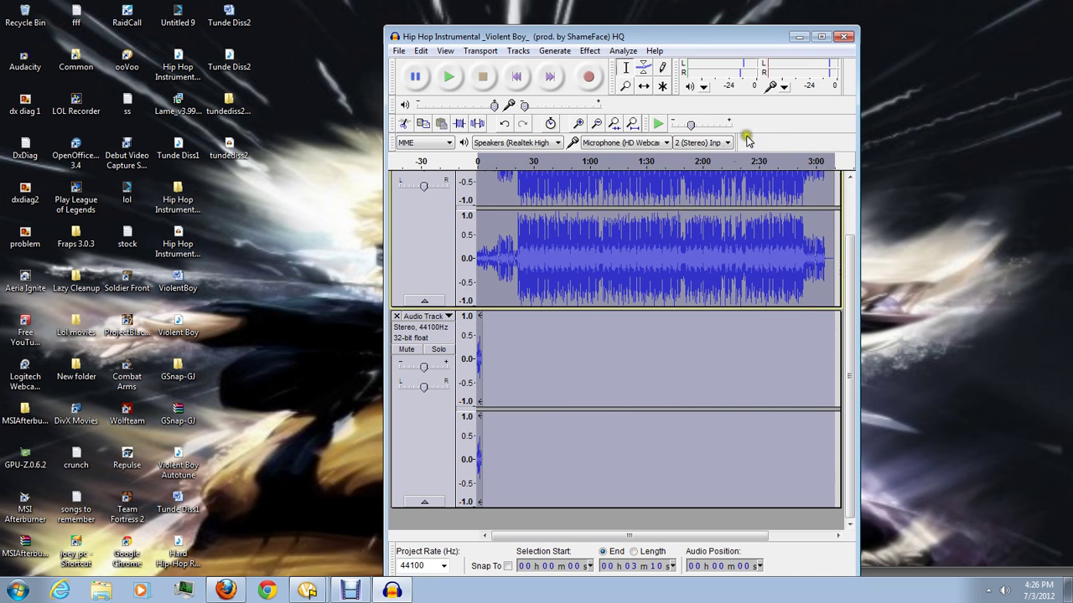
# - Close the current project without saving and open the tundediss2 project from the desktop
pyautogui.click(845, 37)
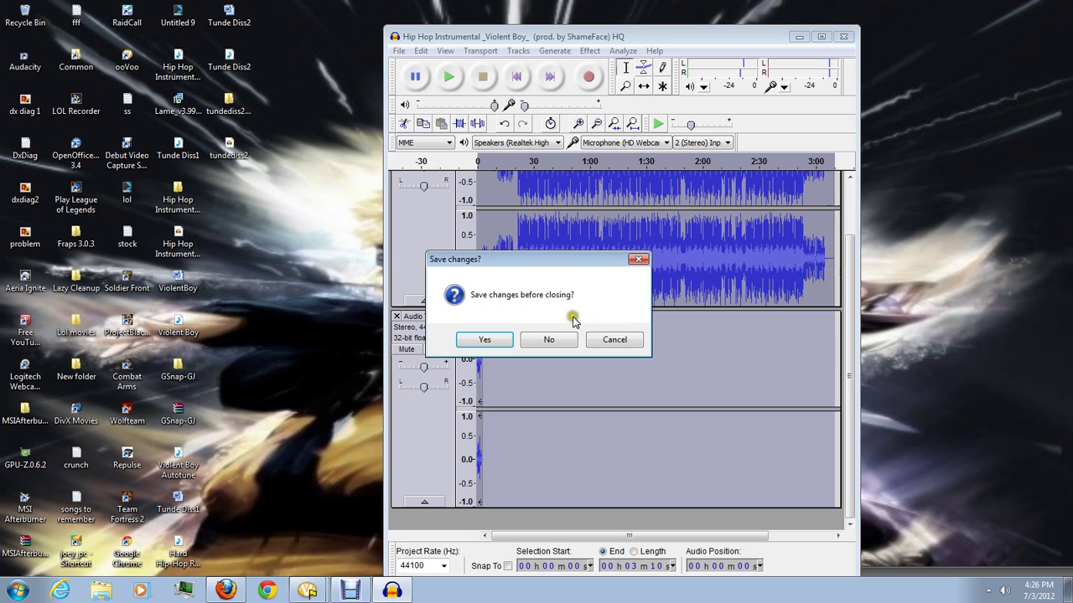
pyautogui.click(553, 338)
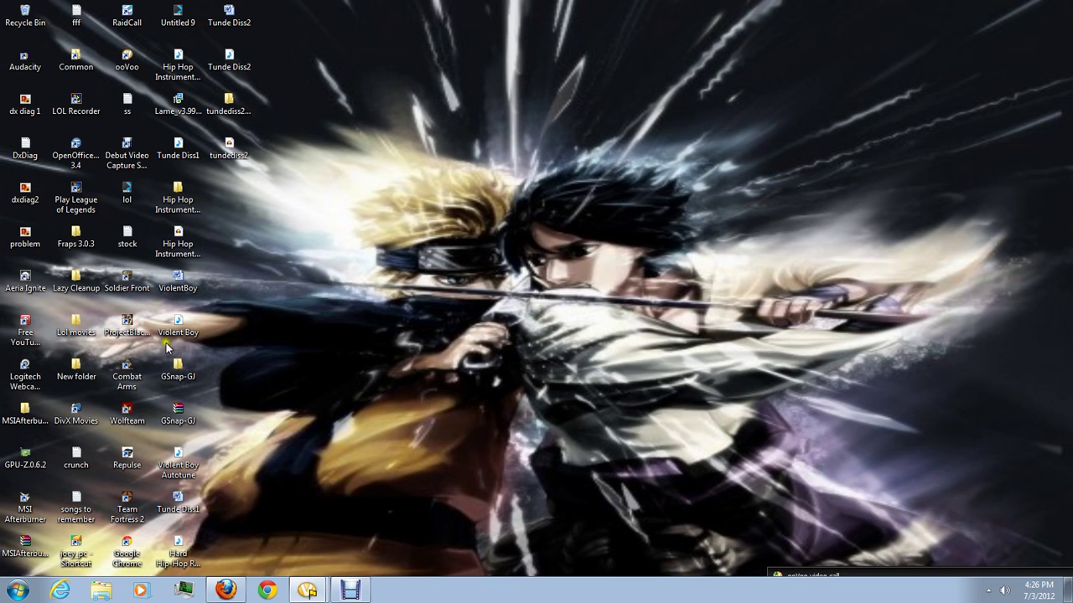
pyautogui.click(187, 243)
pyautogui.doubleClick(184, 246)
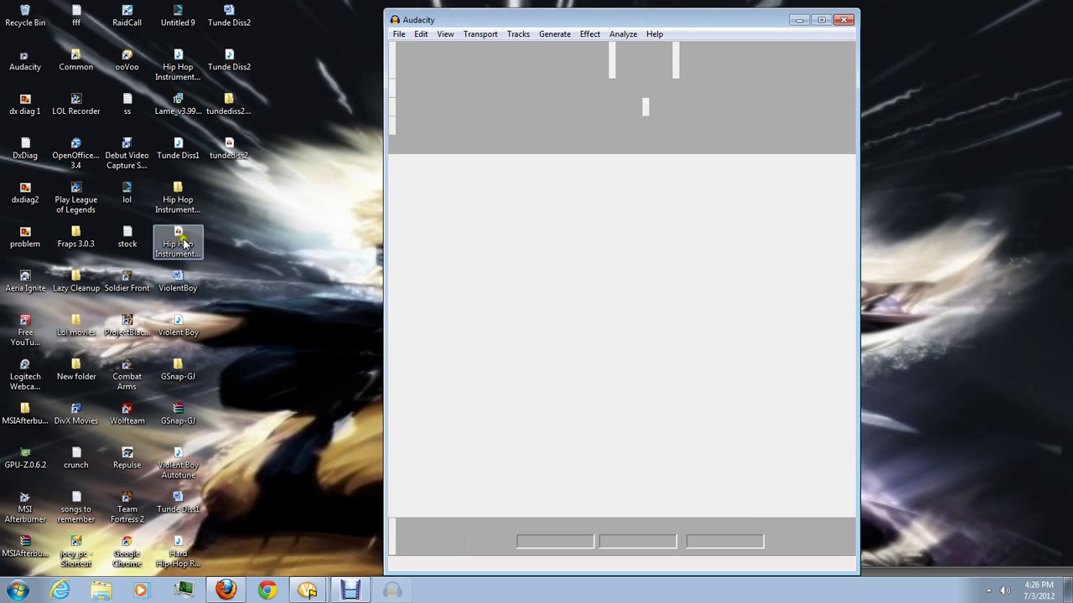
pyautogui.click(230, 149)
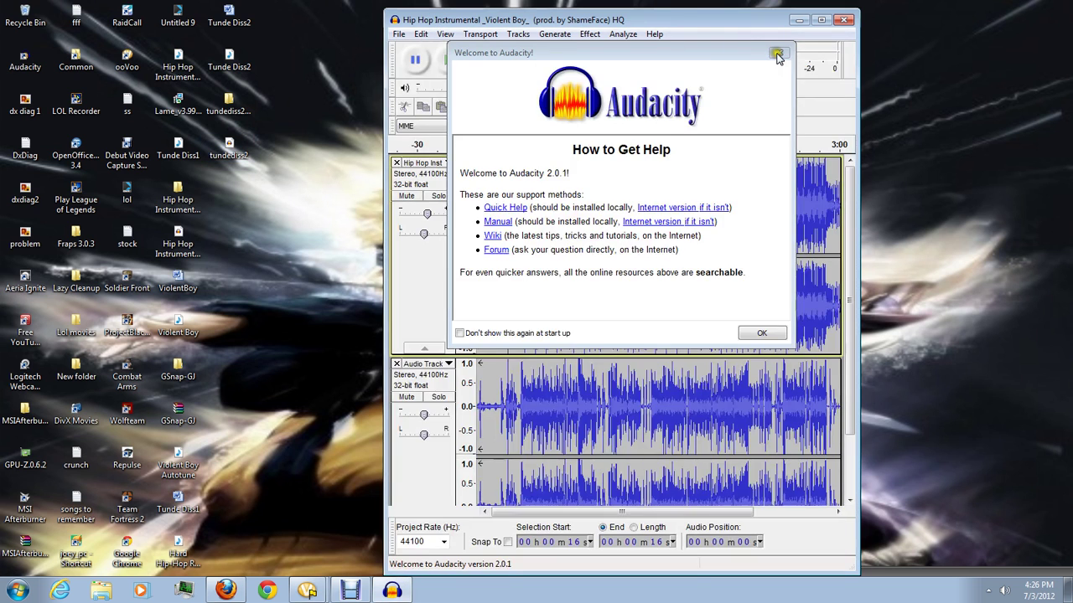
pyautogui.click(778, 55)
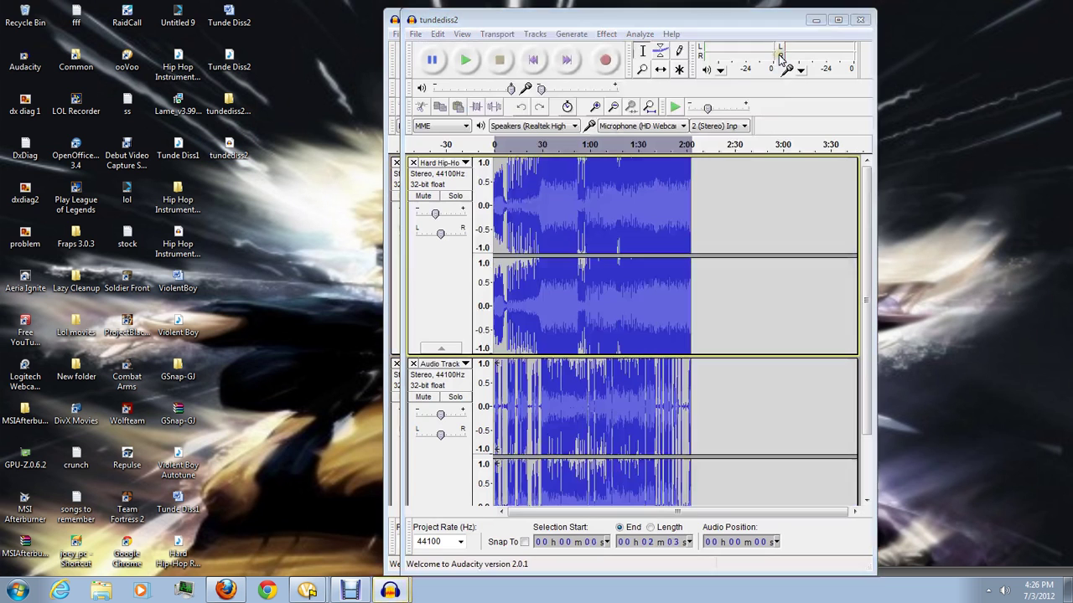
pyautogui.click(415, 33)
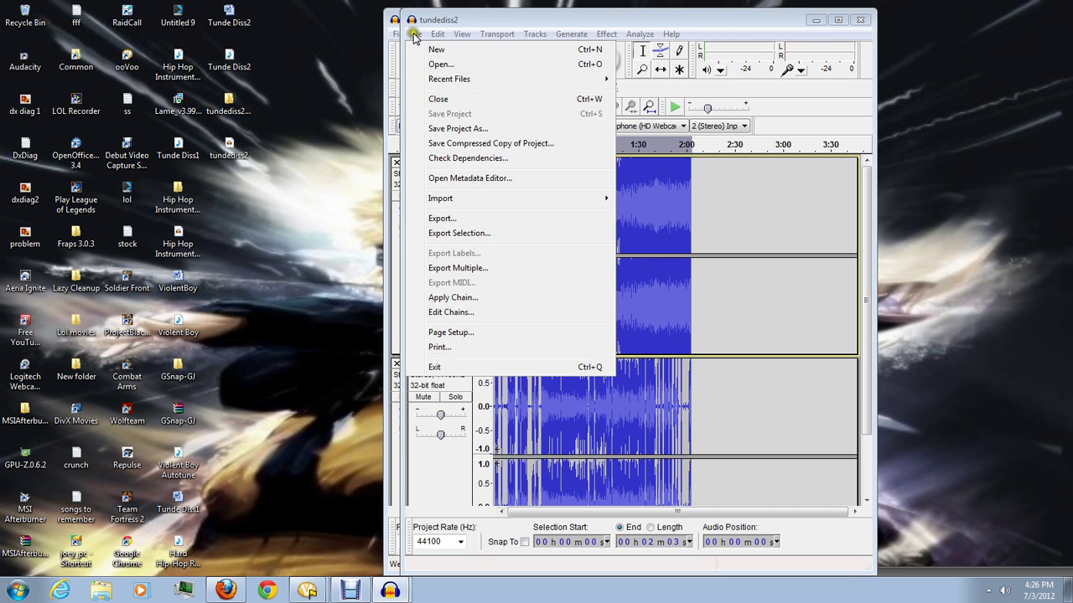
pyautogui.click(454, 219)
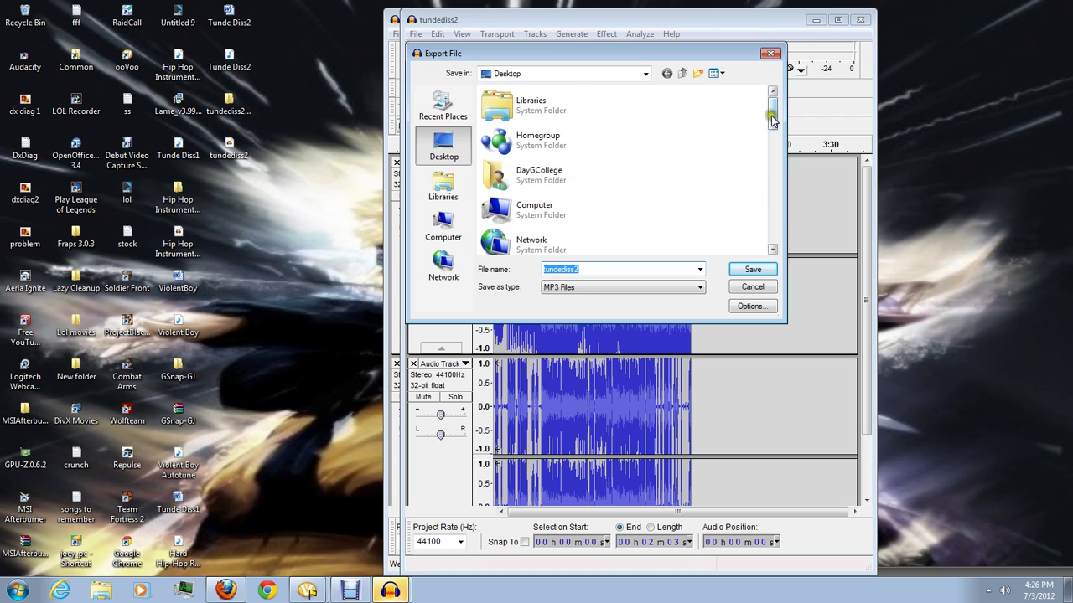
pyautogui.moveTo(771, 113); pyautogui.dragTo(752, 251)
pyautogui.click(753, 270)
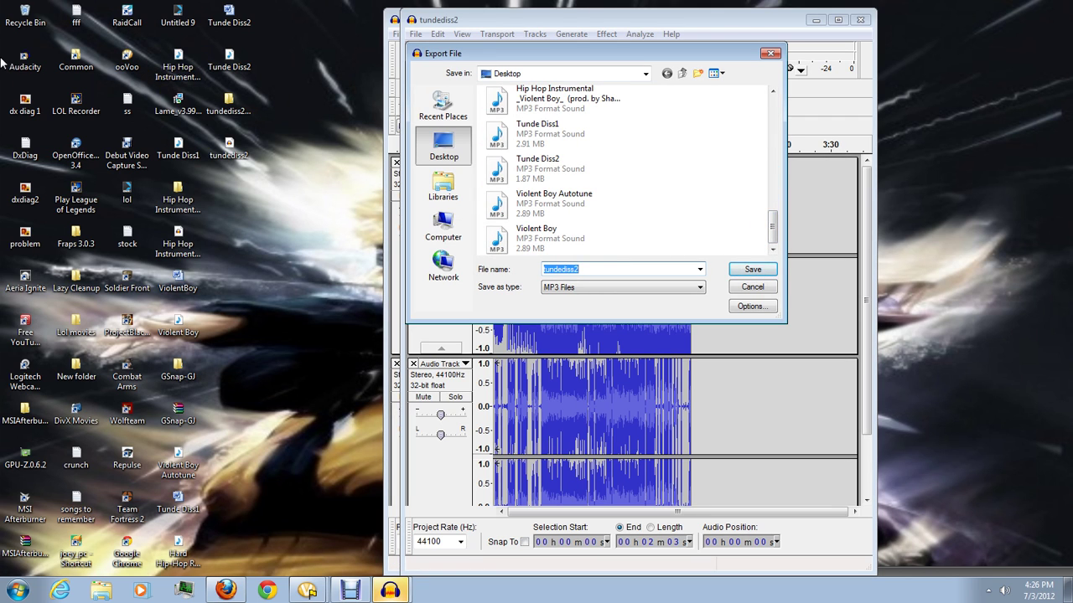
pyautogui.click(22, 17)
pyautogui.doubleClick(22, 17)
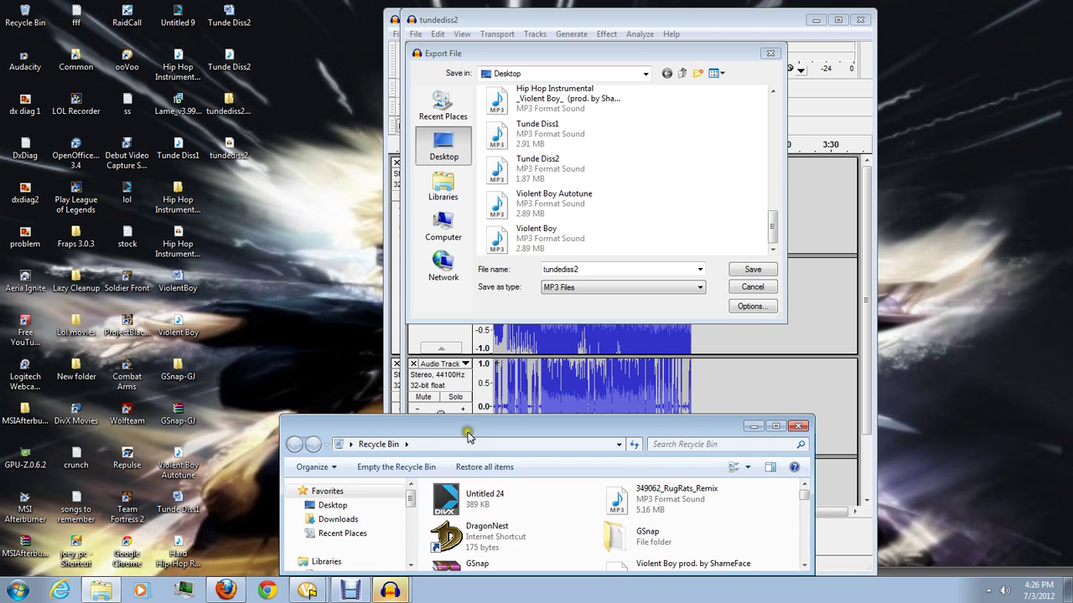
pyautogui.moveTo(531, 439); pyautogui.dragTo(522, 279)
pyautogui.scroll(-1, 526, 359)
pyautogui.scroll(-2, 526, 359)
pyautogui.scroll(-2, 526, 359)
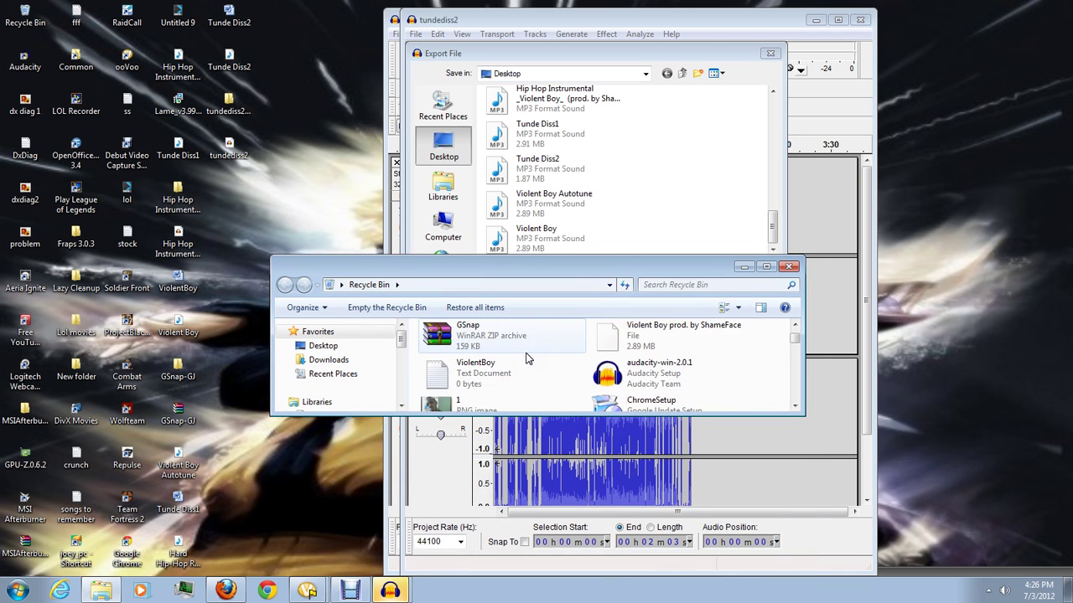
pyautogui.scroll(-1, 526, 359)
pyautogui.scroll(-1, 526, 358)
pyautogui.scroll(-1, 526, 359)
pyautogui.scroll(-1, 526, 358)
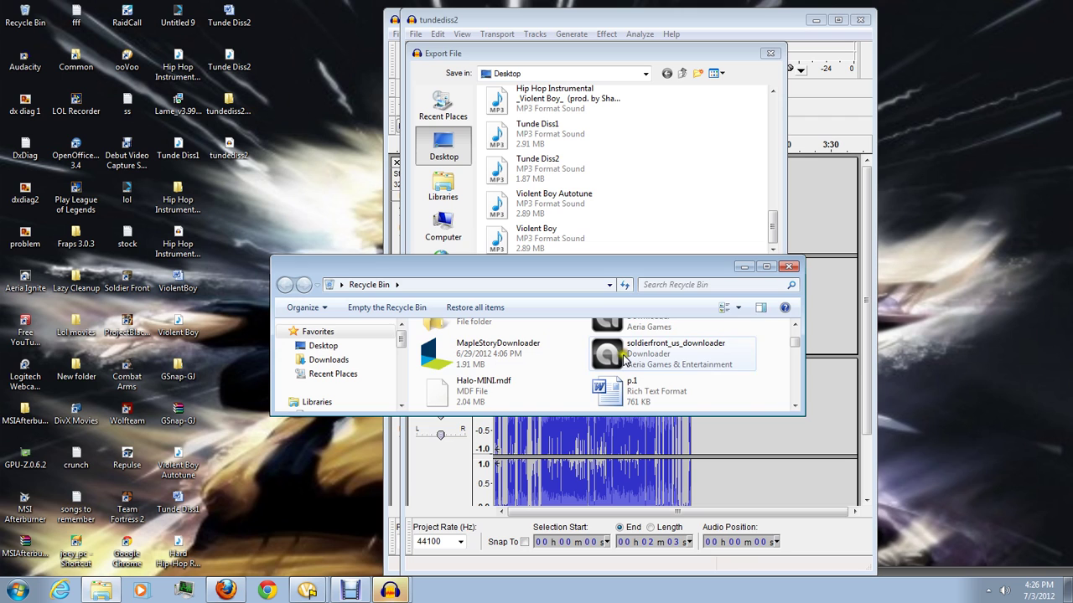
pyautogui.click(788, 266)
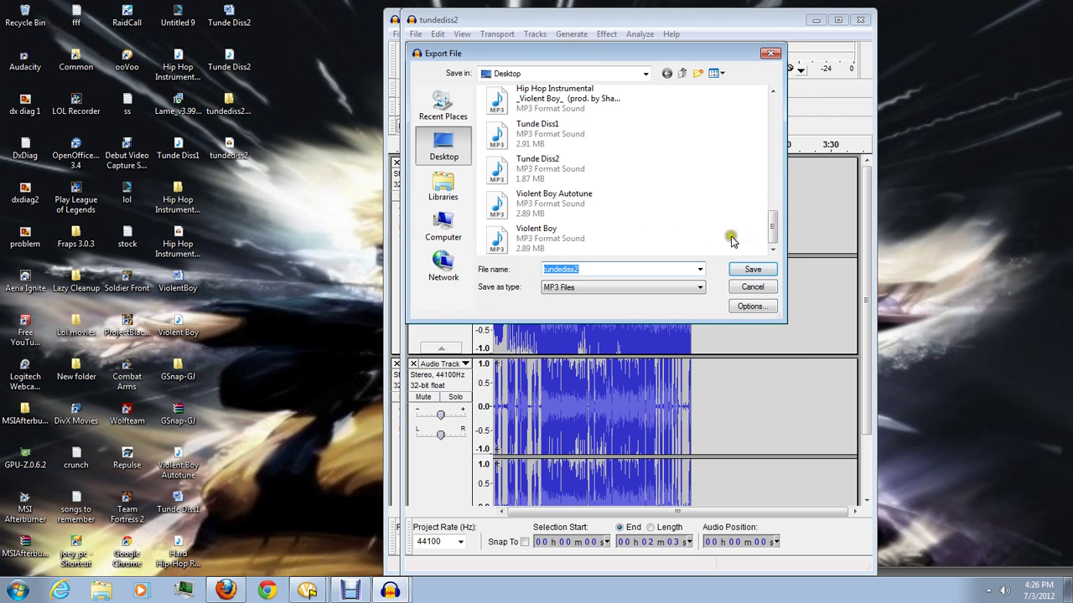
pyautogui.moveTo(777, 228)
pyautogui.mouseDown()
pyautogui.moveTo(773, 167)
pyautogui.moveTo(781, 237)
pyautogui.mouseUp()
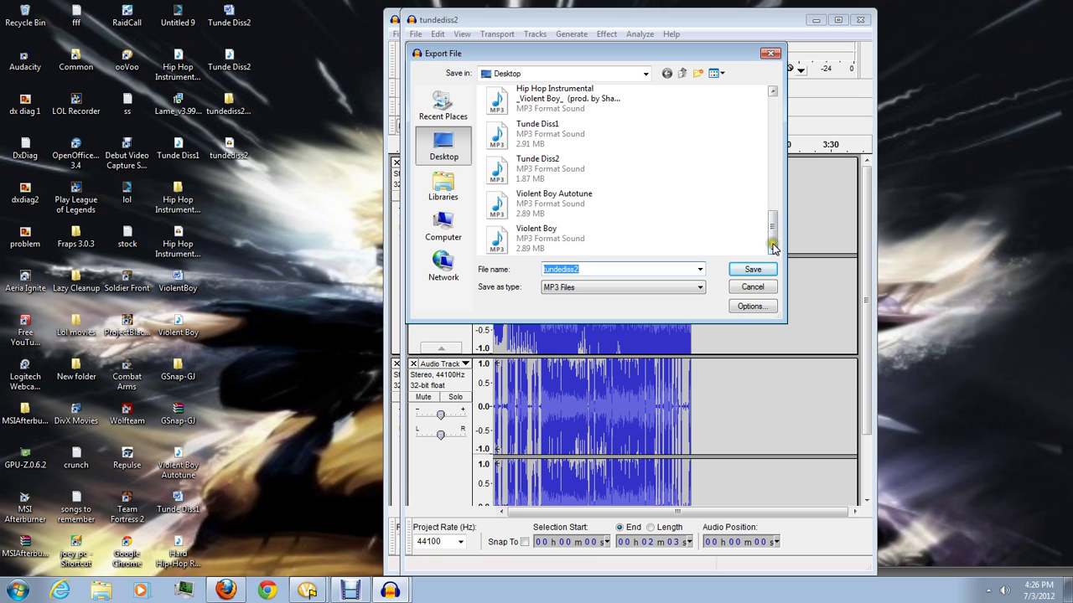
# - Start the Lame_v3.99.3 installer, then quit its setup without installing LAME
pyautogui.click(178, 102)
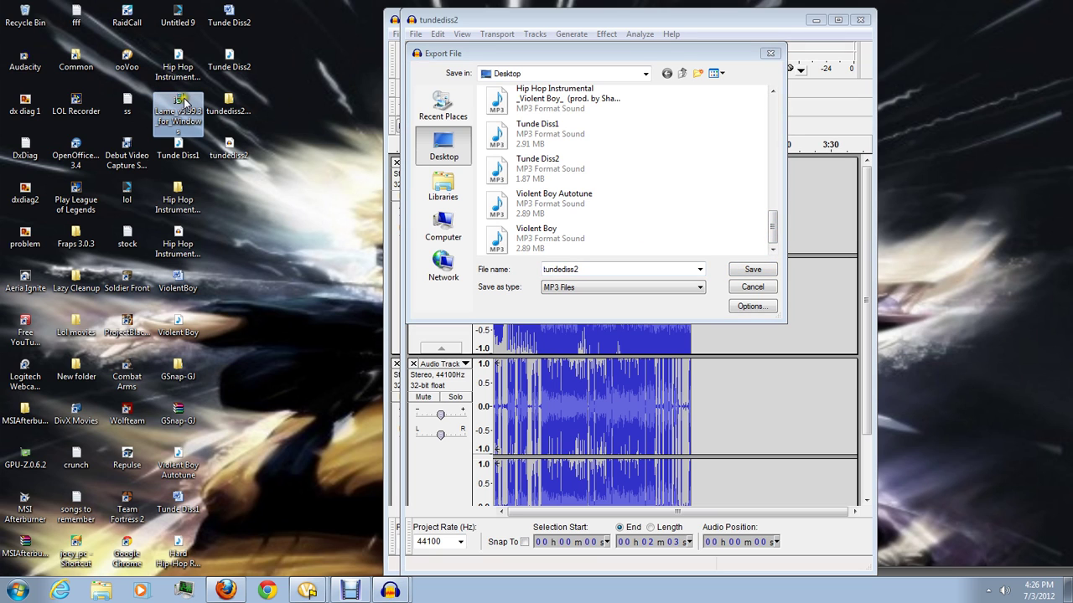
pyautogui.doubleClick(186, 102)
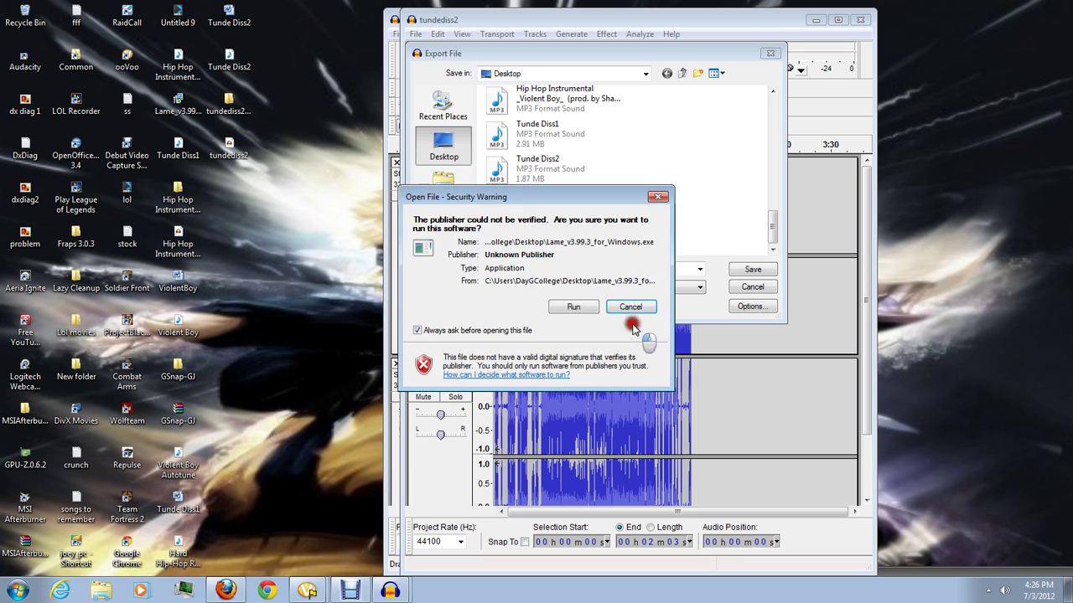
pyautogui.click(573, 308)
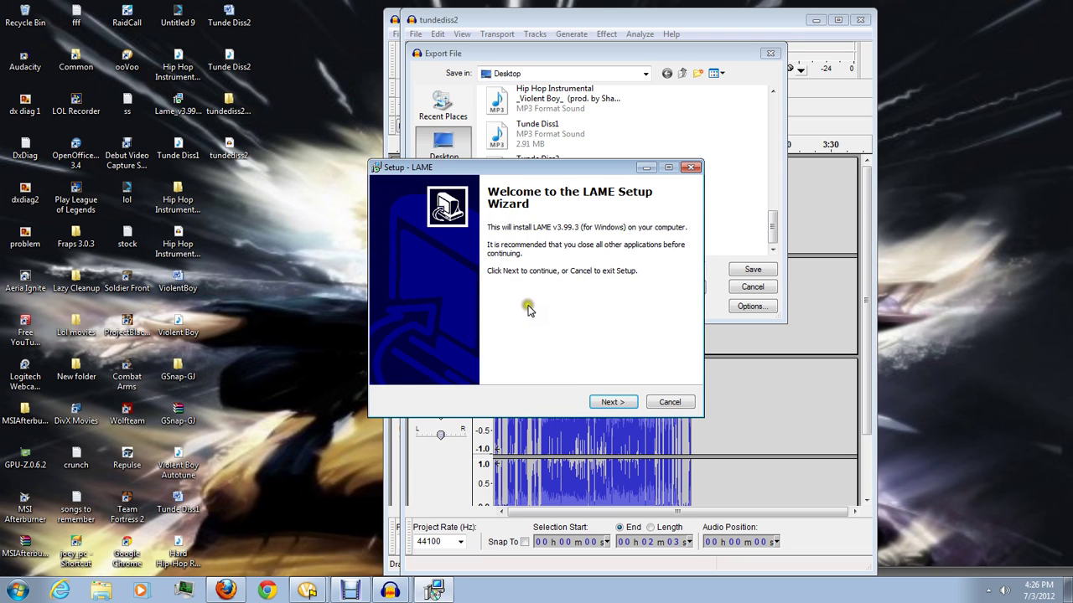
pyautogui.click(616, 403)
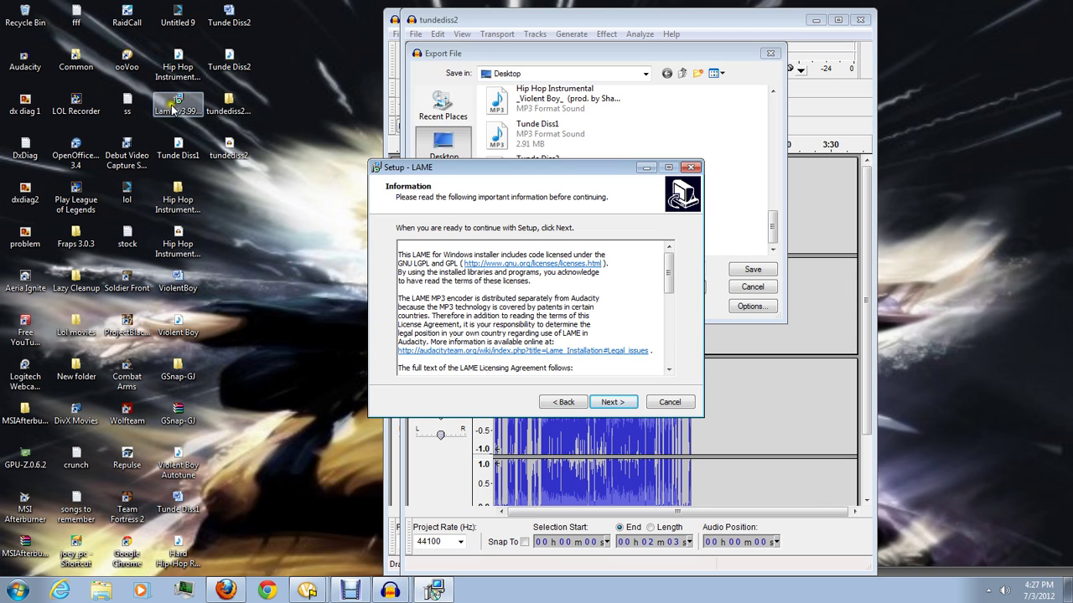
pyautogui.click(689, 169)
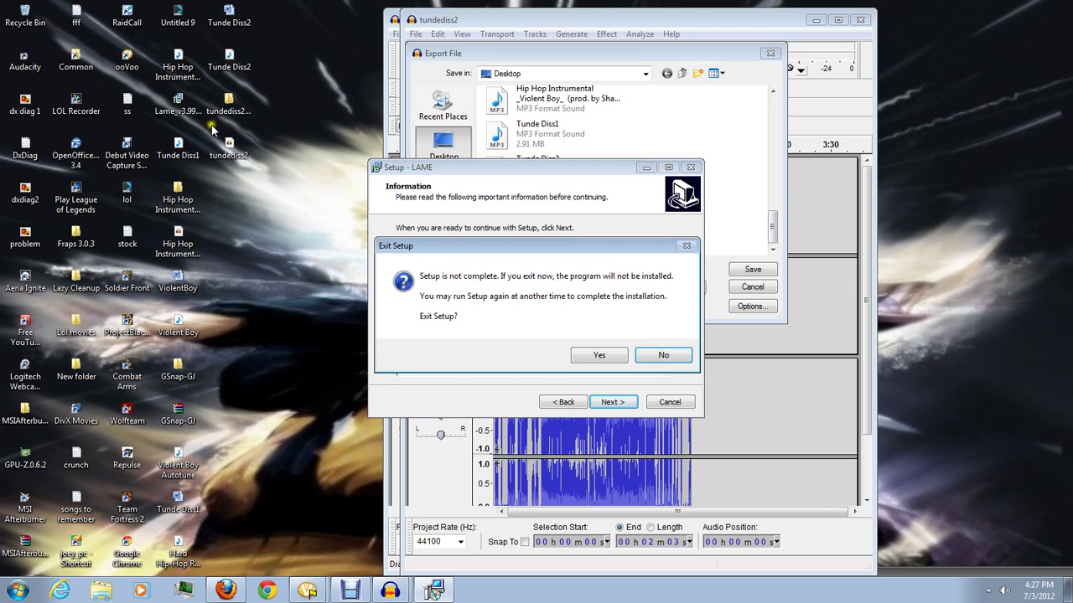
pyautogui.click(668, 359)
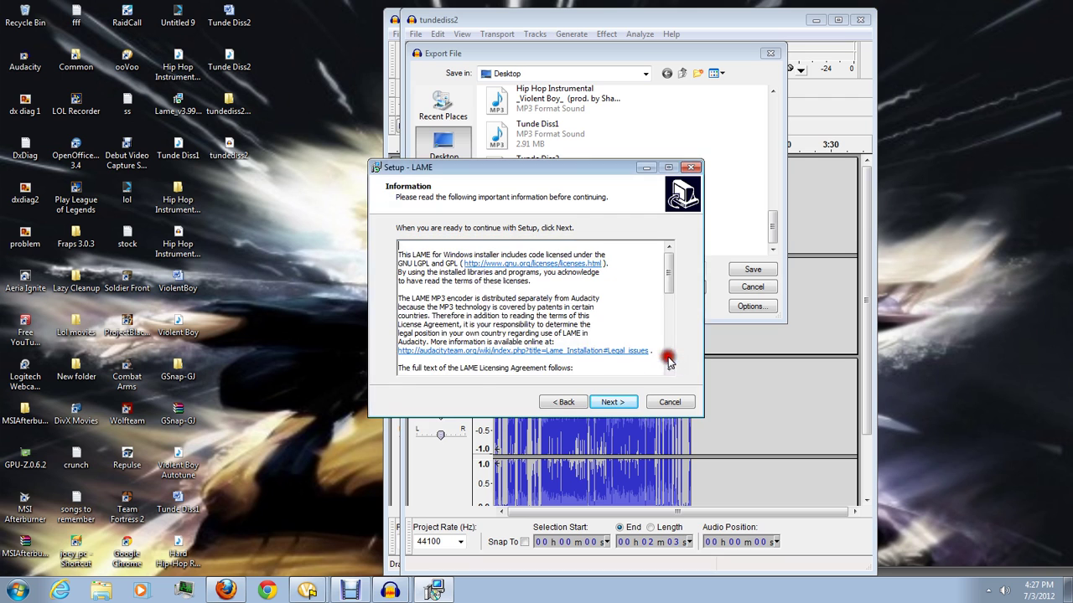
pyautogui.click(670, 402)
pyautogui.click(601, 355)
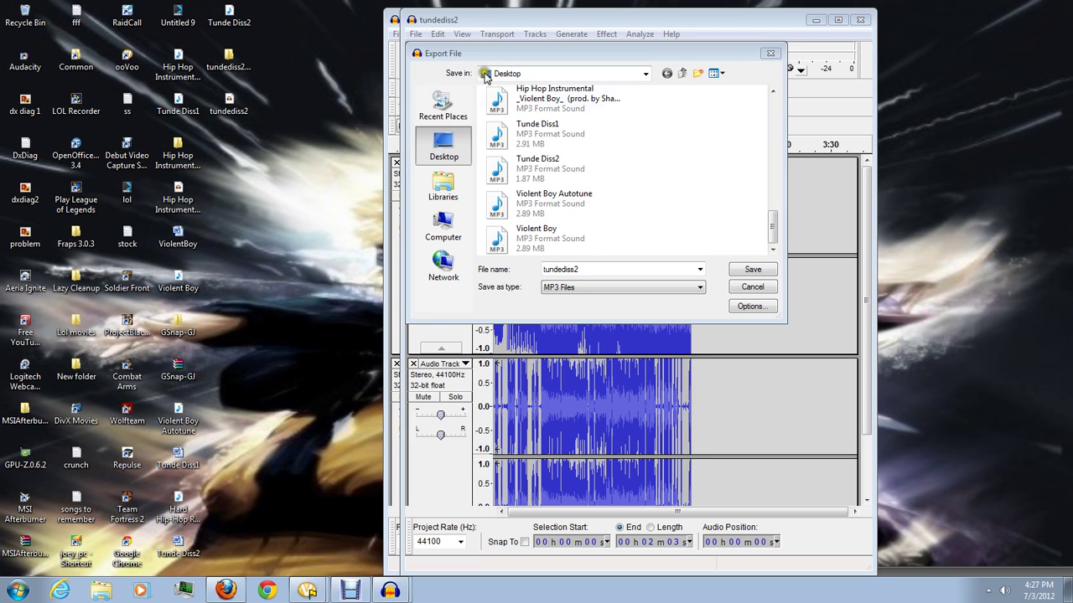
# - Leave MP3 as the export format, dismiss the Export File dialog and close tundediss2
pyautogui.click(699, 286)
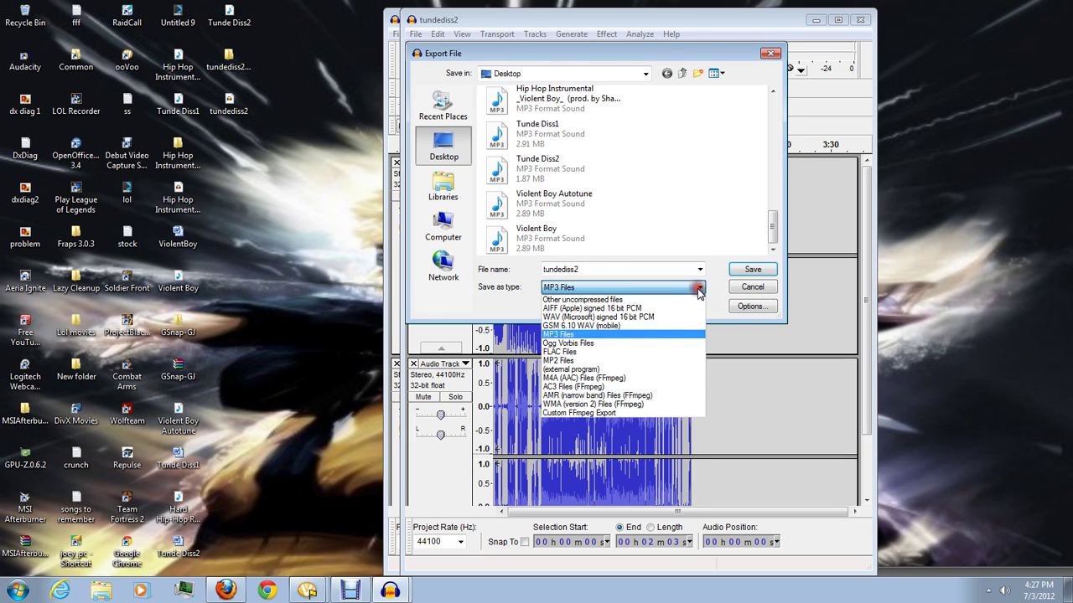
pyautogui.click(587, 335)
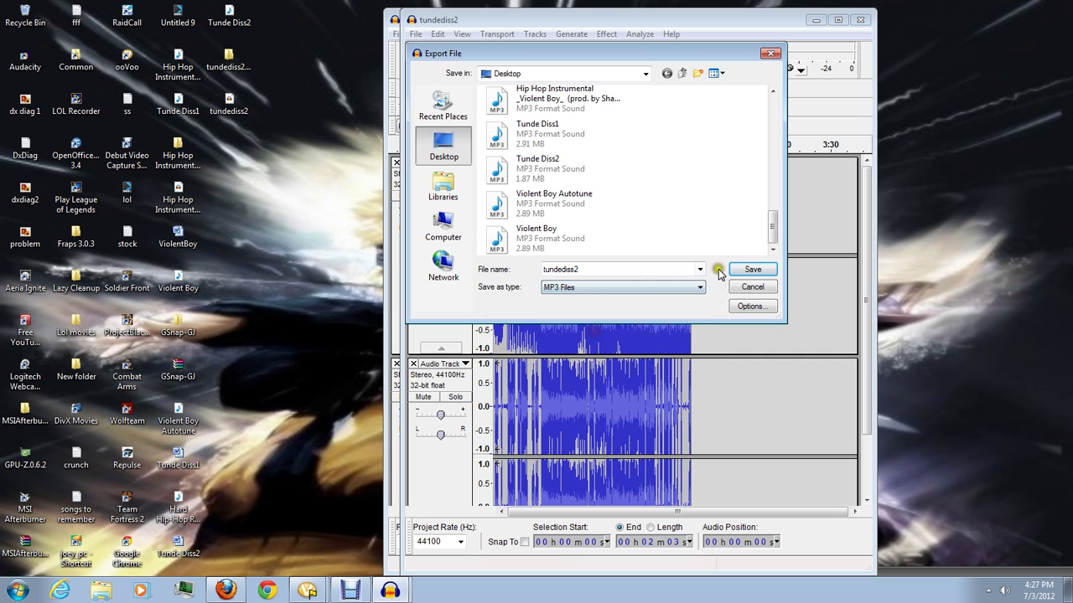
pyautogui.click(775, 57)
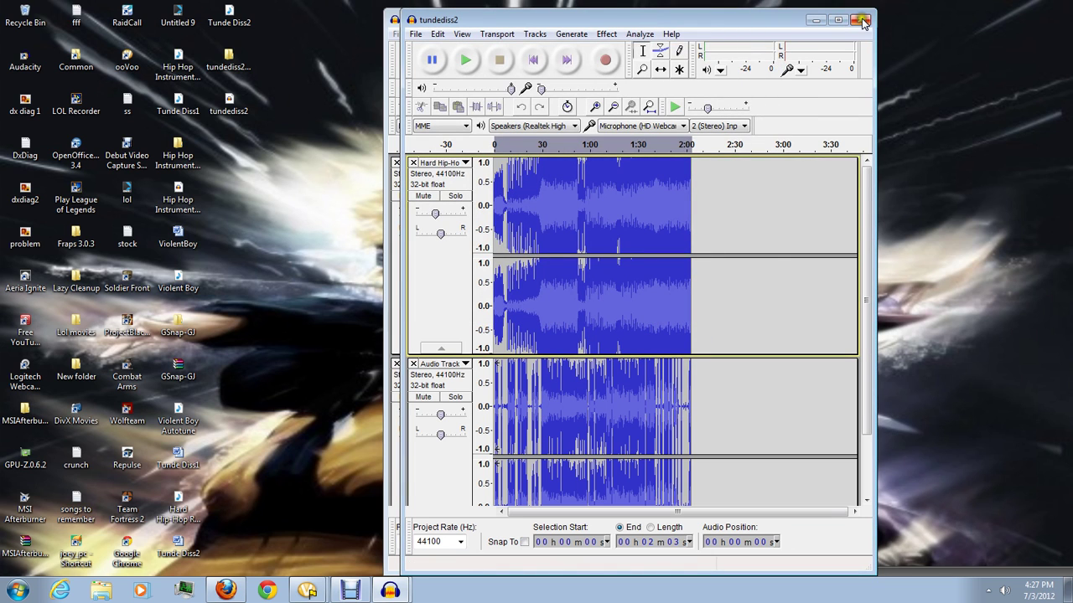
pyautogui.click(861, 20)
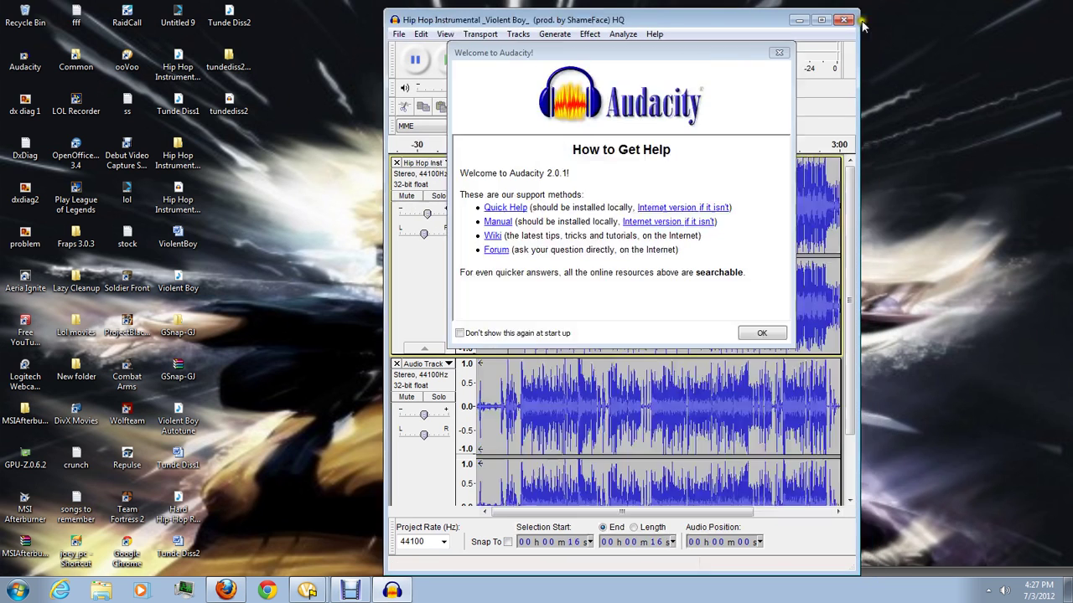
# - Go to kiwi6.com's Upload Files page in Firefox, leaving no file chosen
pyautogui.click(226, 591)
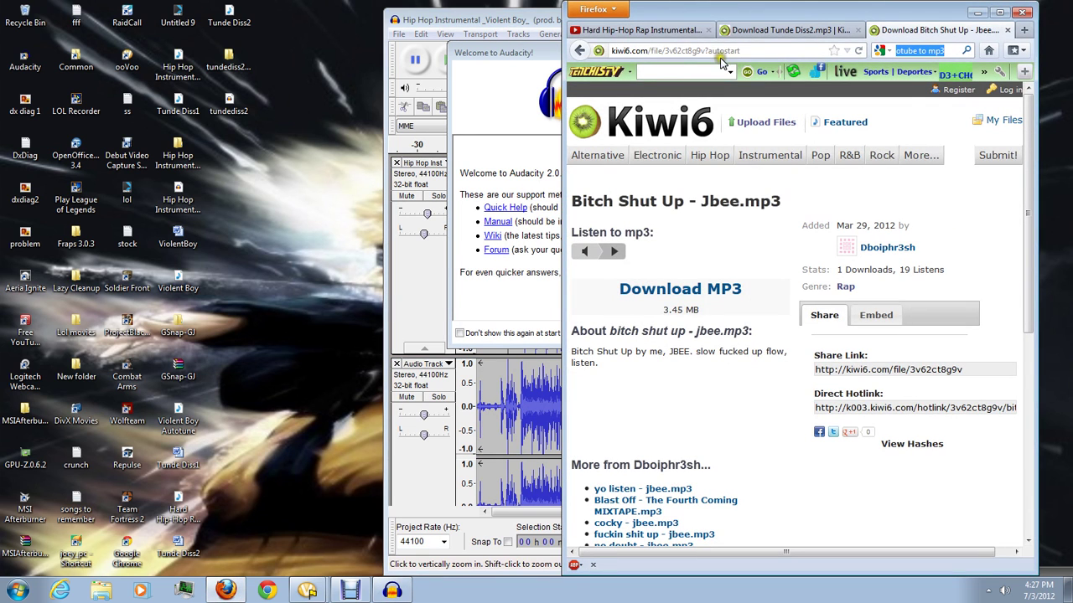
pyautogui.click(769, 124)
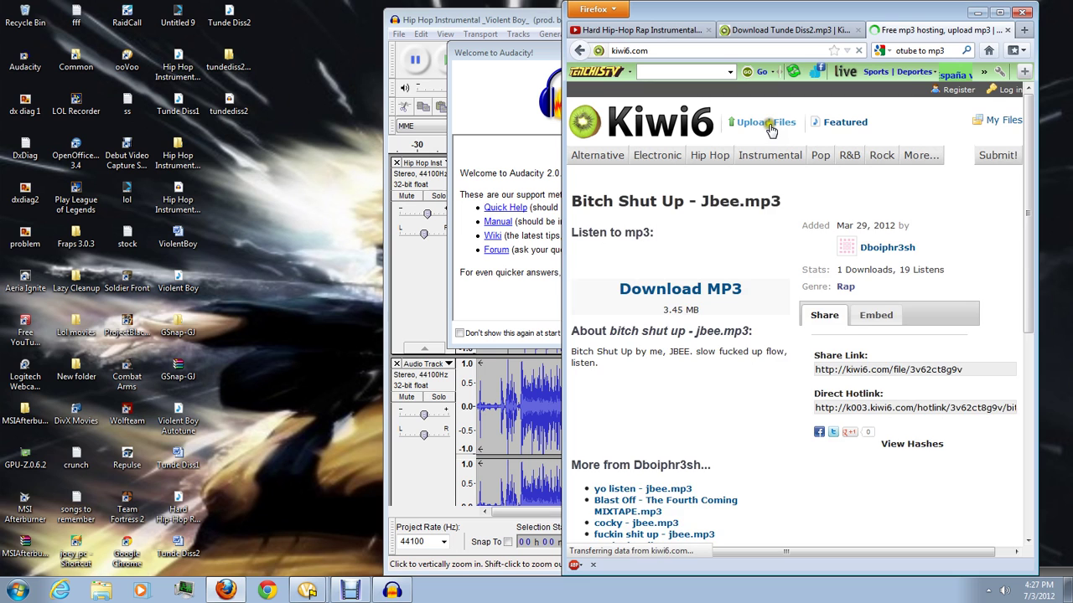
pyautogui.click(683, 280)
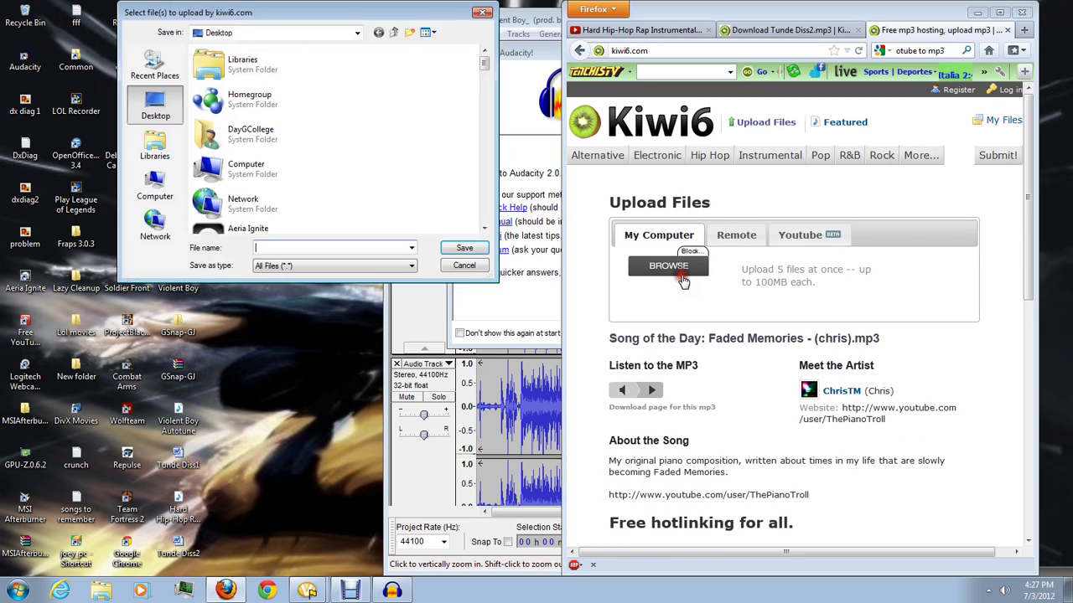
pyautogui.click(483, 15)
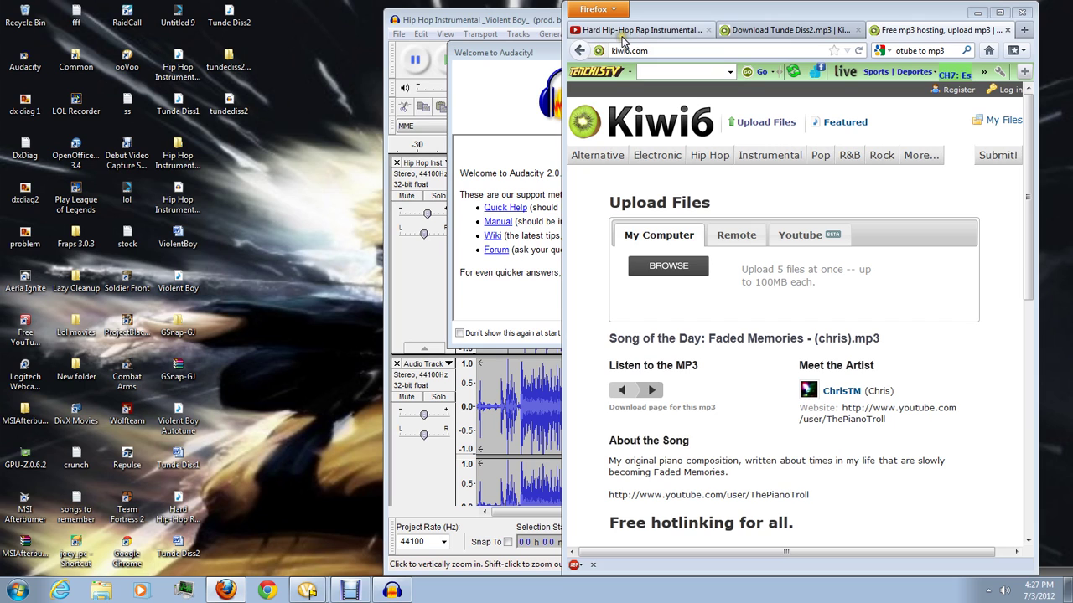